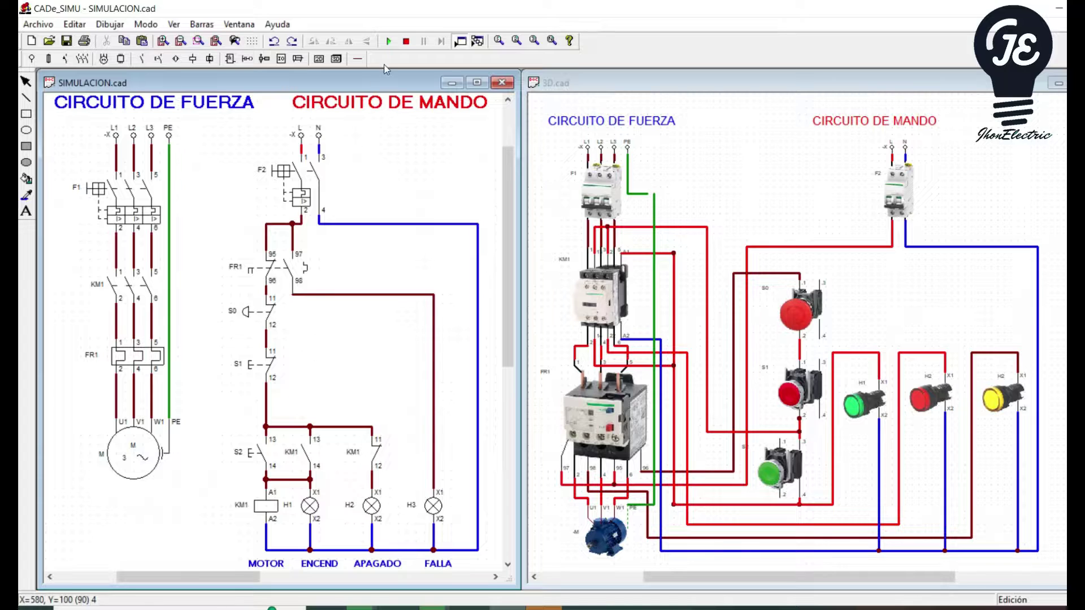
Start the simulation of the SIMULACION.cad circuit and close breakers F1 and F2
left_click(388, 40)
left_click(115, 196)
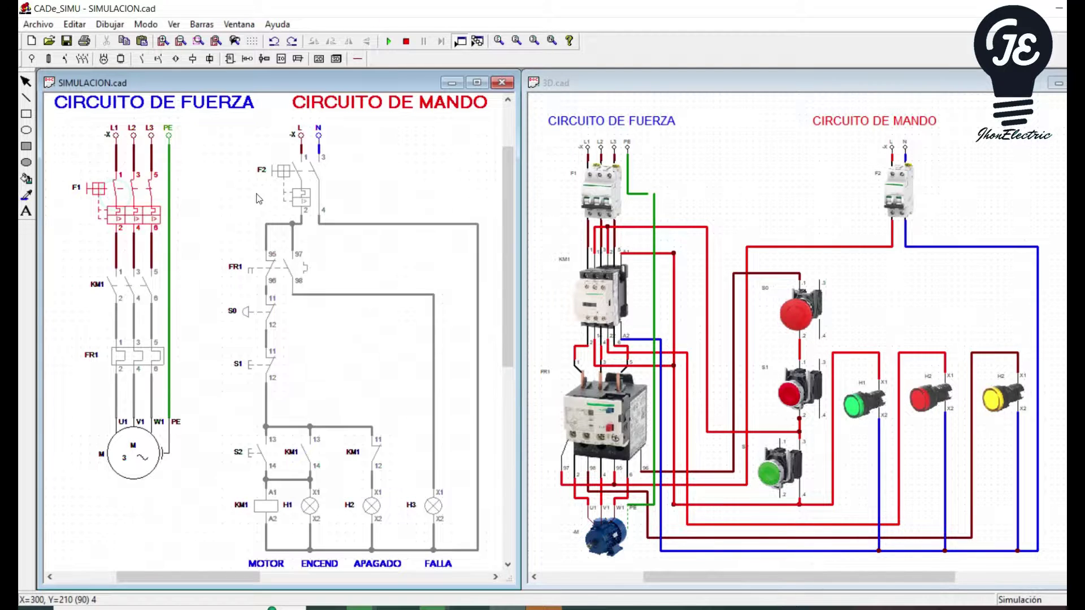
left_click(290, 174)
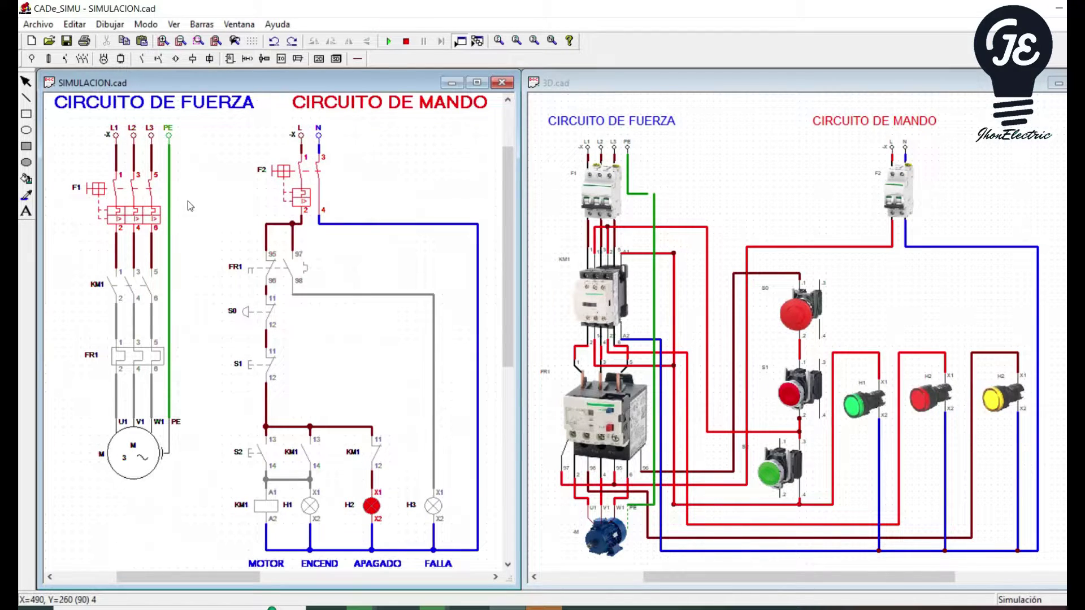
Highlight in green the control path from F2 through FR1, S0 and S1 to the S2 and KM1 contacts, and clear the marks
left_click(1011, 228)
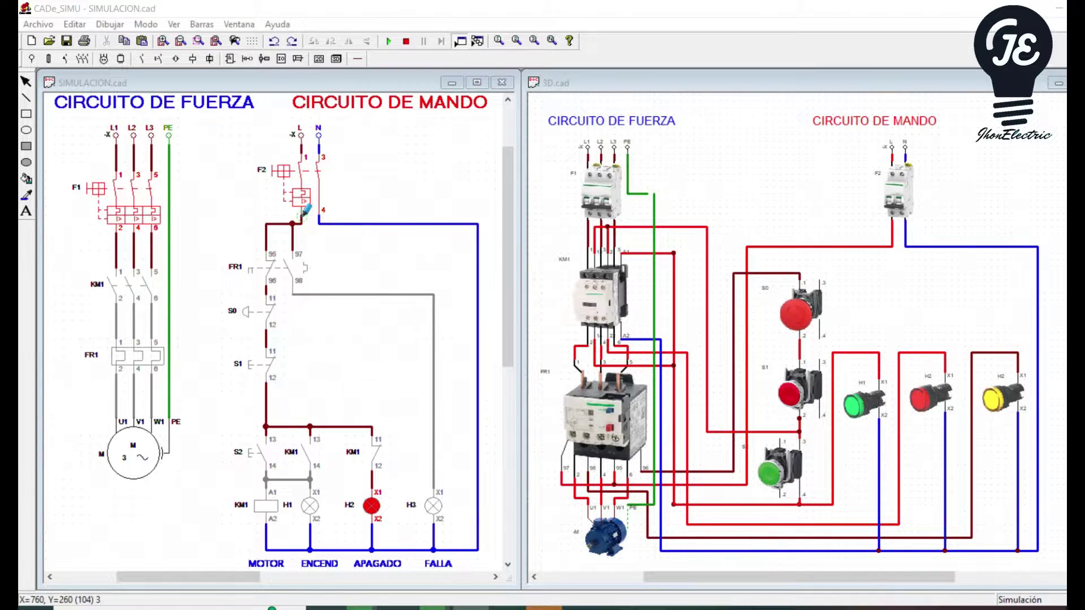
mouse_move(305, 208)
left_mouse_down()
mouse_move(264, 247)
mouse_move(291, 242)
mouse_move(270, 244)
mouse_move(278, 305)
mouse_move(266, 350)
mouse_move(280, 353)
mouse_move(267, 376)
mouse_move(266, 433)
mouse_move(355, 428)
mouse_move(373, 442)
left_mouse_up()
left_click_drag(311, 428, 311, 444)
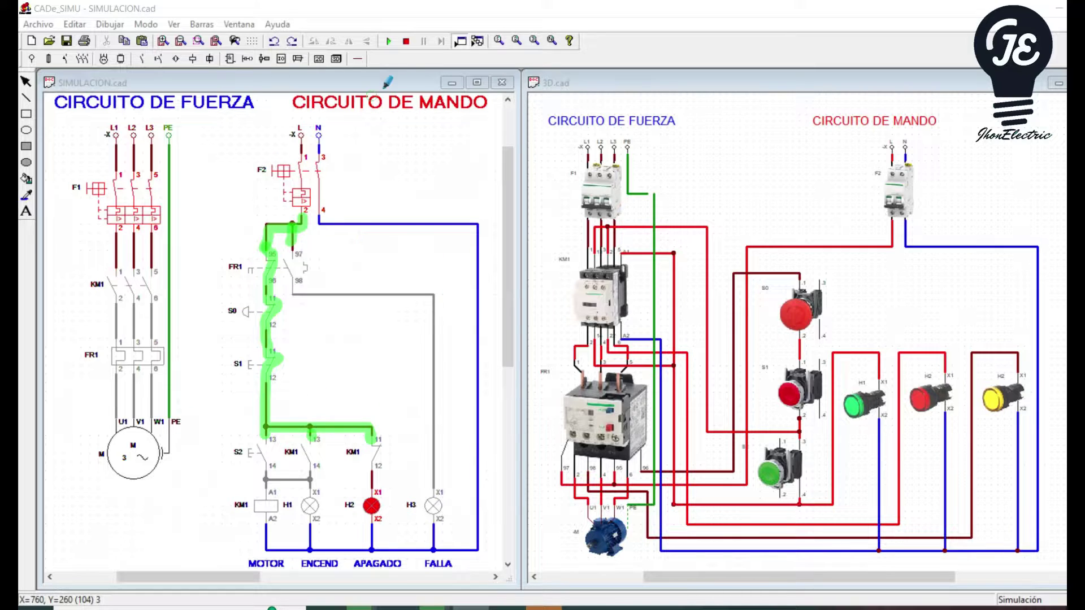
key("Escape")
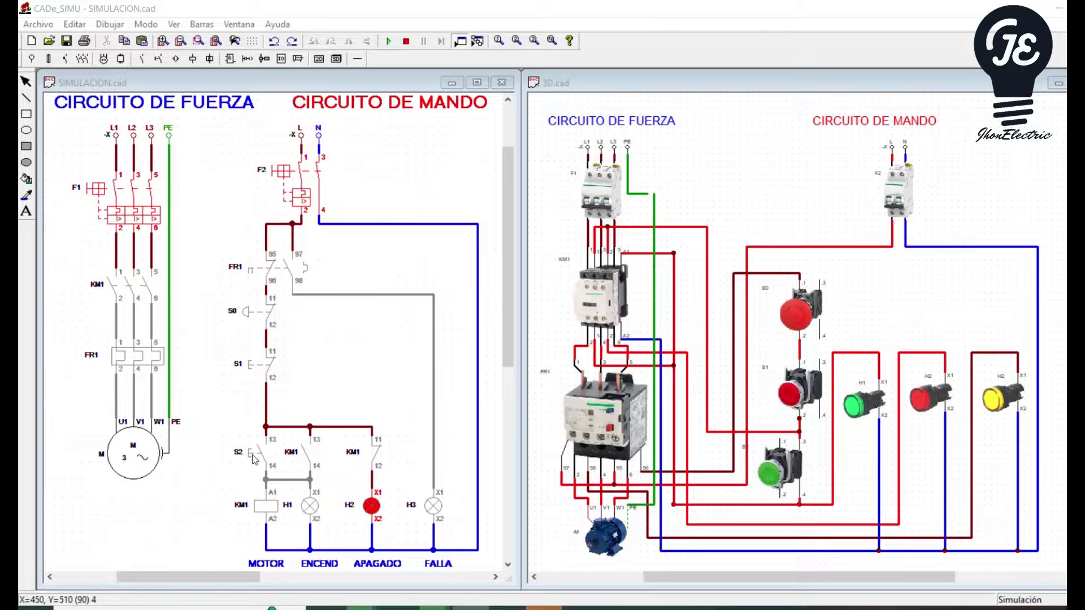
Simulate starting the motor with pushbutton S2 and stopping it with S1, twice in a row
left_click(253, 458)
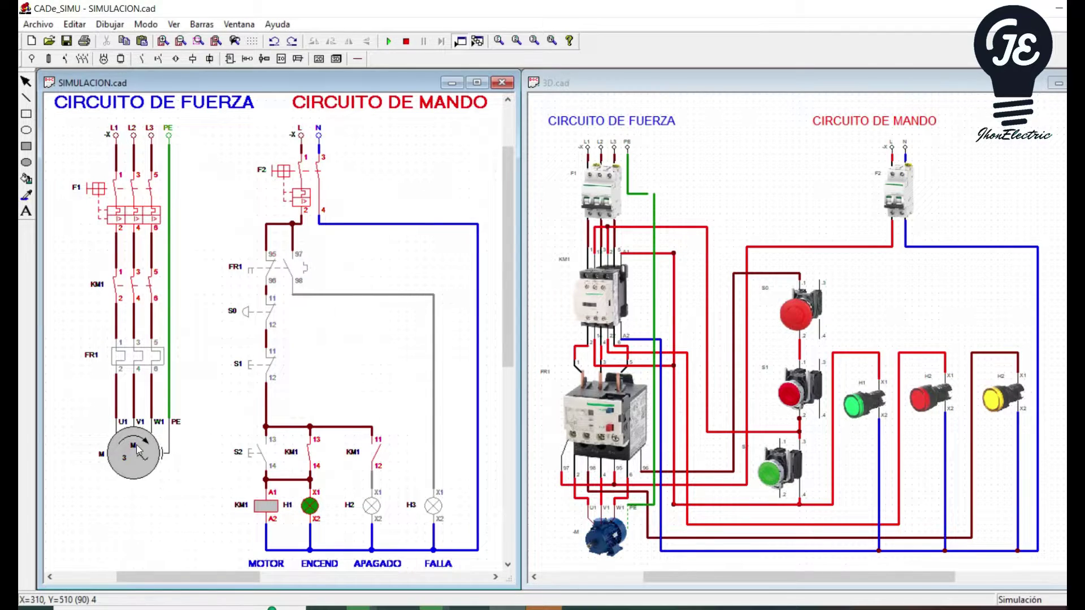
left_click(261, 368)
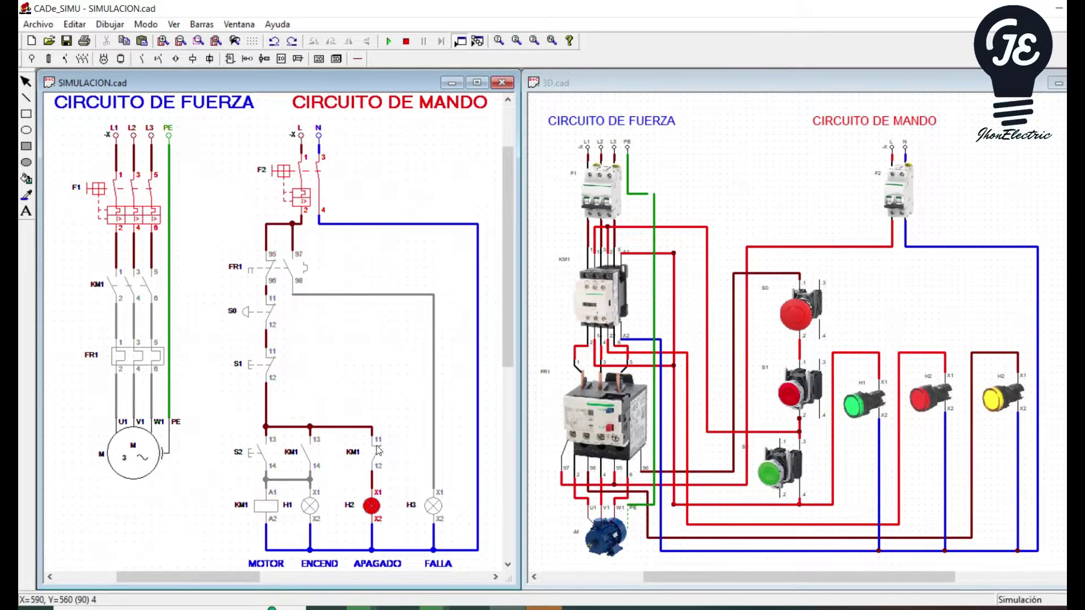
left_click(259, 458)
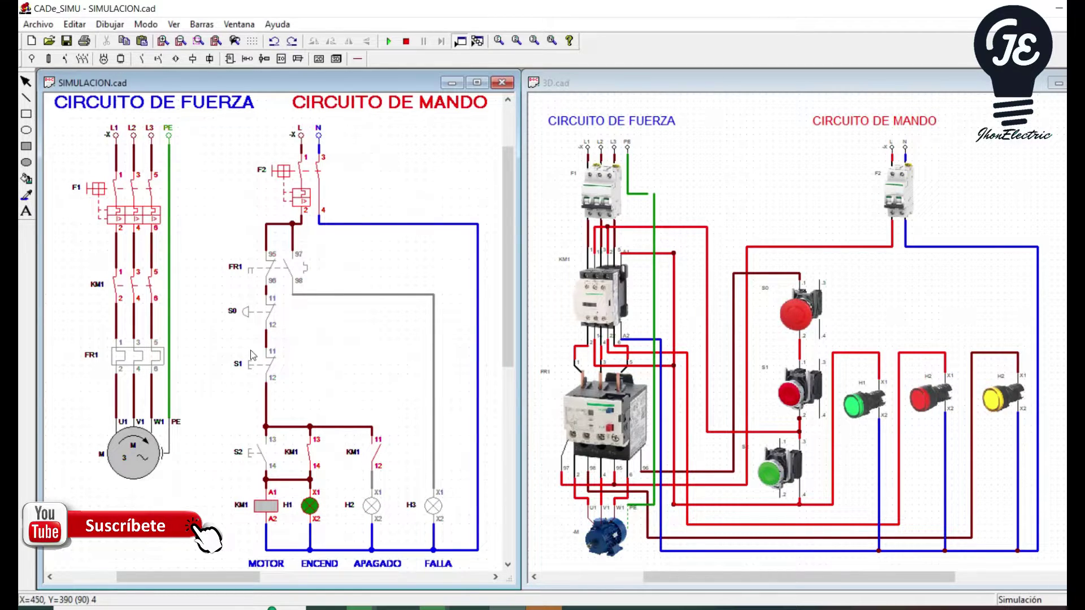
left_click(275, 363)
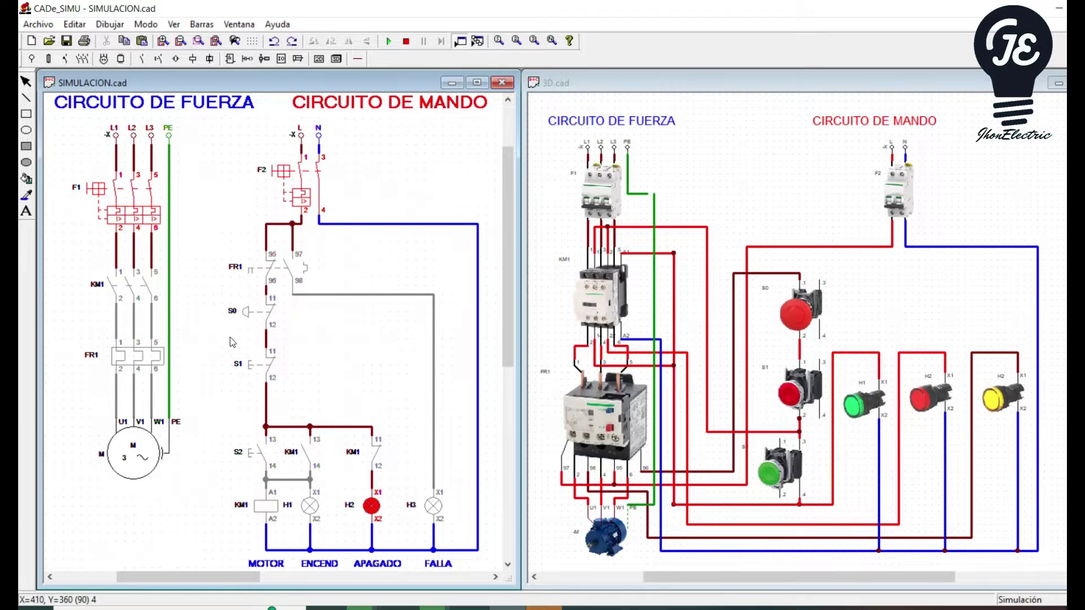
Operate emergency stop S0, and trip thermal relay FR1 with the motor restarted from S2 to simulate a fault
left_click(246, 314)
left_click(262, 452)
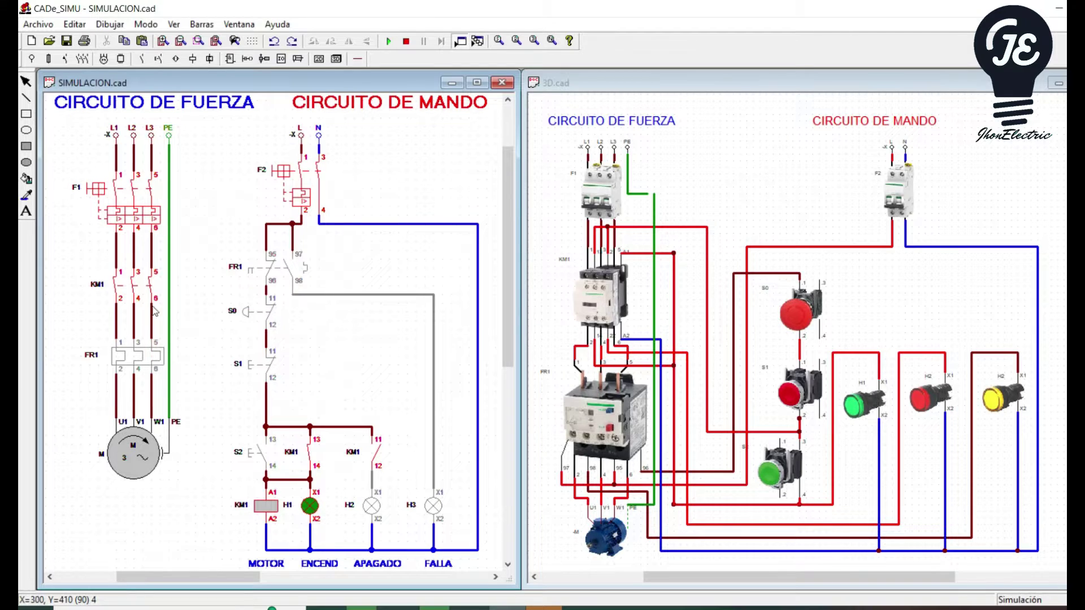
left_click(130, 359)
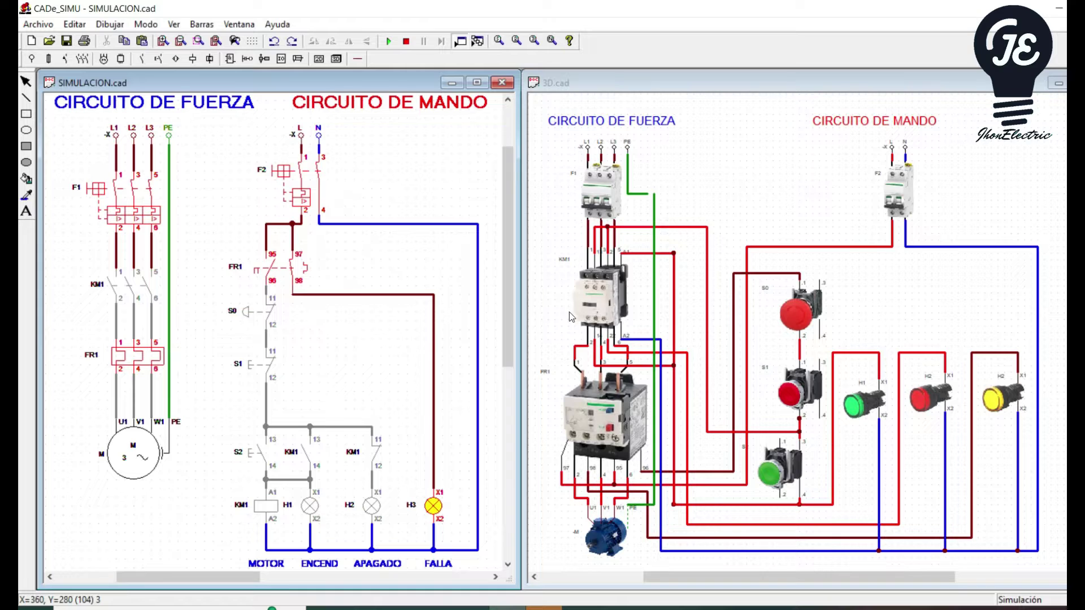
With the simulation stopped, highlight in green the wiring from F2 terminal 2 to FR1 terminals 95 and 97 in the schematic and the 3D diagram
left_click(673, 243)
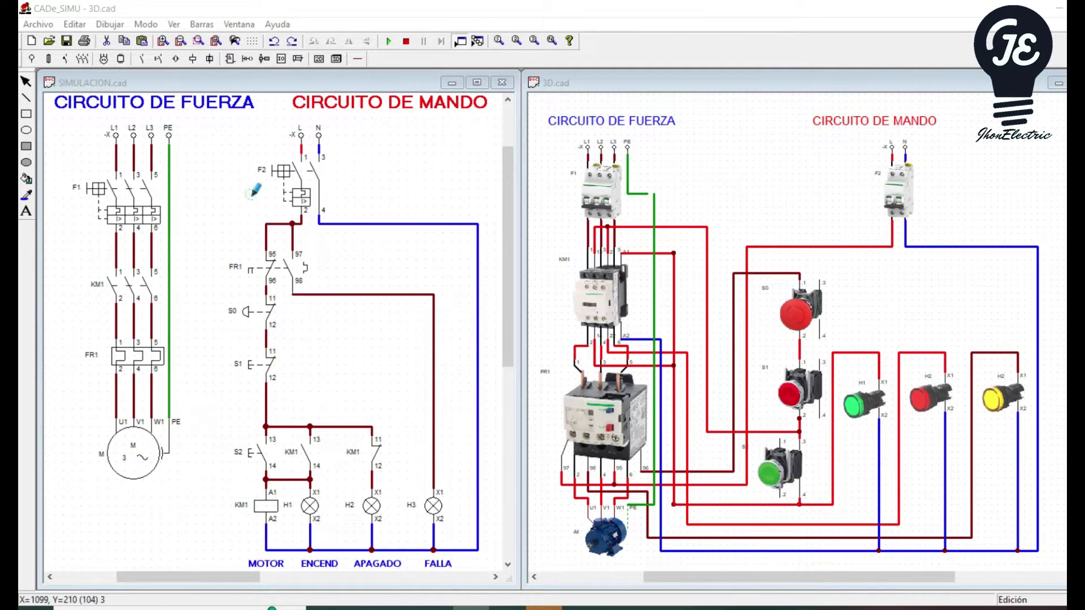
left_click(305, 217)
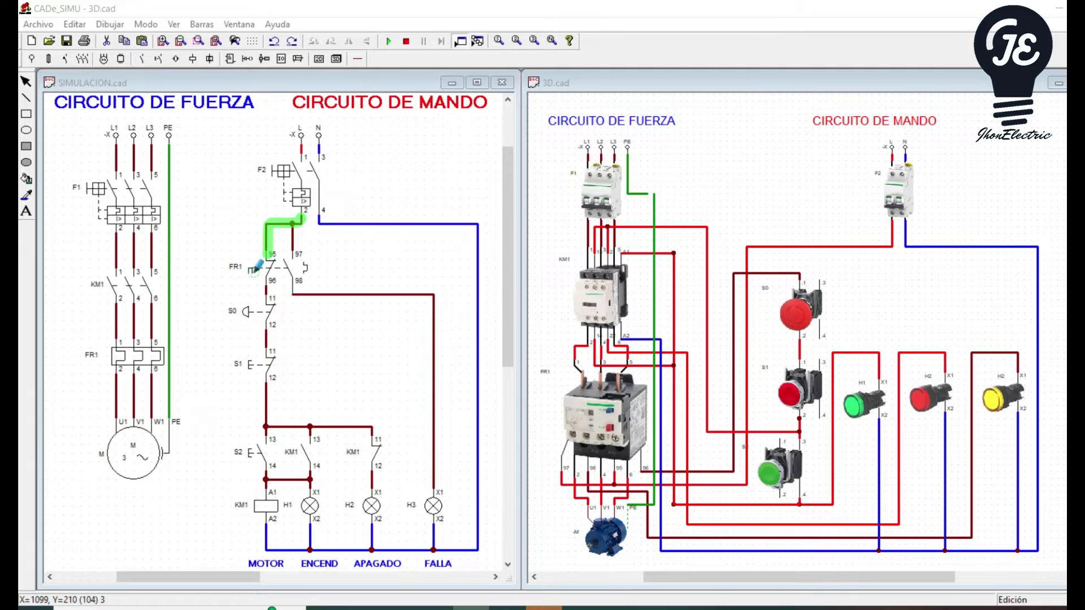
mouse_move(891, 219)
left_mouse_down()
mouse_move(890, 250)
mouse_move(772, 249)
mouse_move(752, 276)
mouse_move(747, 472)
mouse_move(725, 483)
mouse_move(597, 472)
mouse_move(607, 479)
mouse_move(560, 482)
left_mouse_up()
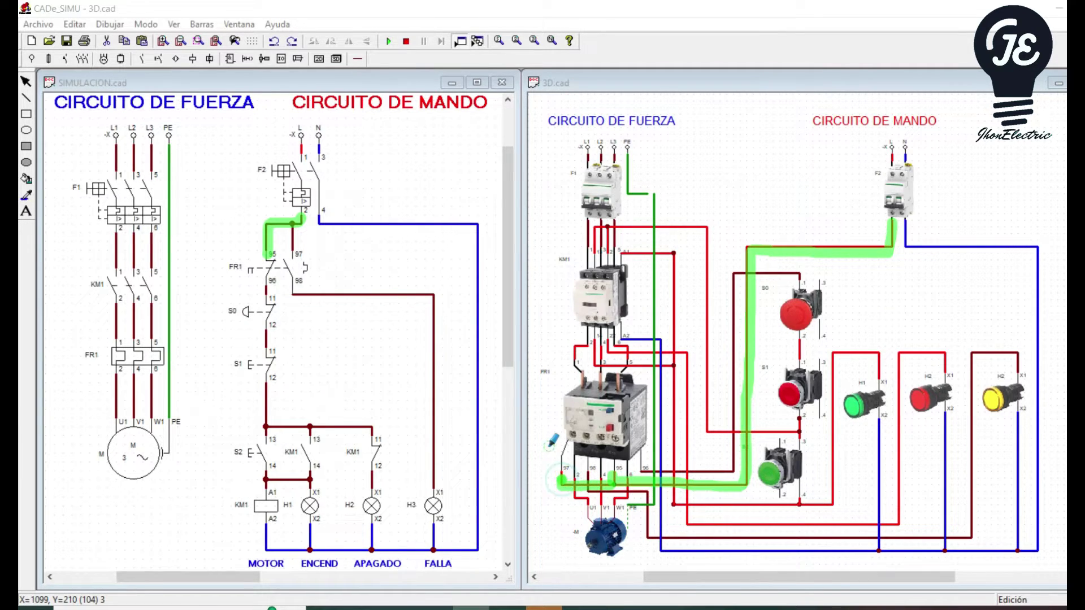
mouse_move(292, 224)
left_mouse_down()
mouse_move(292, 258)
mouse_move(288, 238)
left_mouse_up()
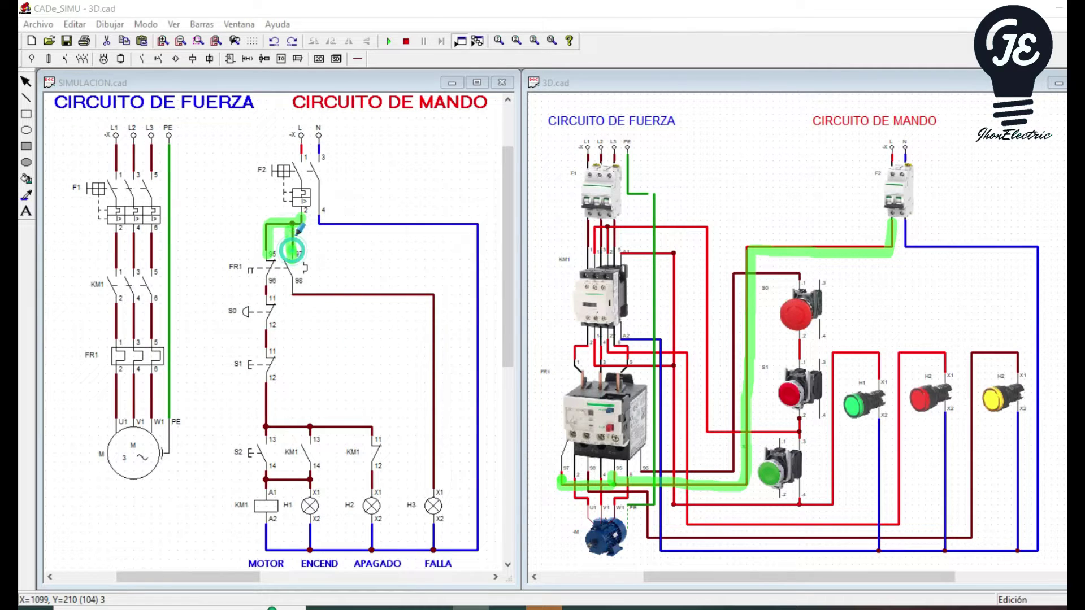
Highlight in green the wires from FR1 terminal 96 to S0 and from S0 to S1 in both diagrams
left_click(268, 286)
left_click_drag(268, 289, 268, 300)
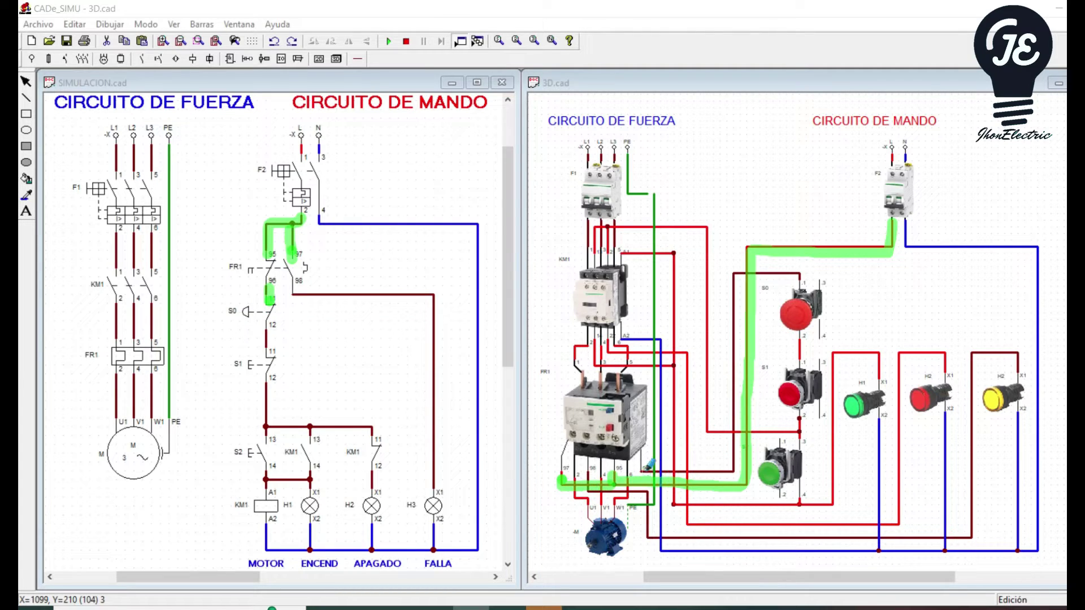
mouse_move(641, 469)
left_mouse_down()
mouse_move(731, 463)
mouse_move(729, 265)
mouse_move(805, 277)
left_mouse_up()
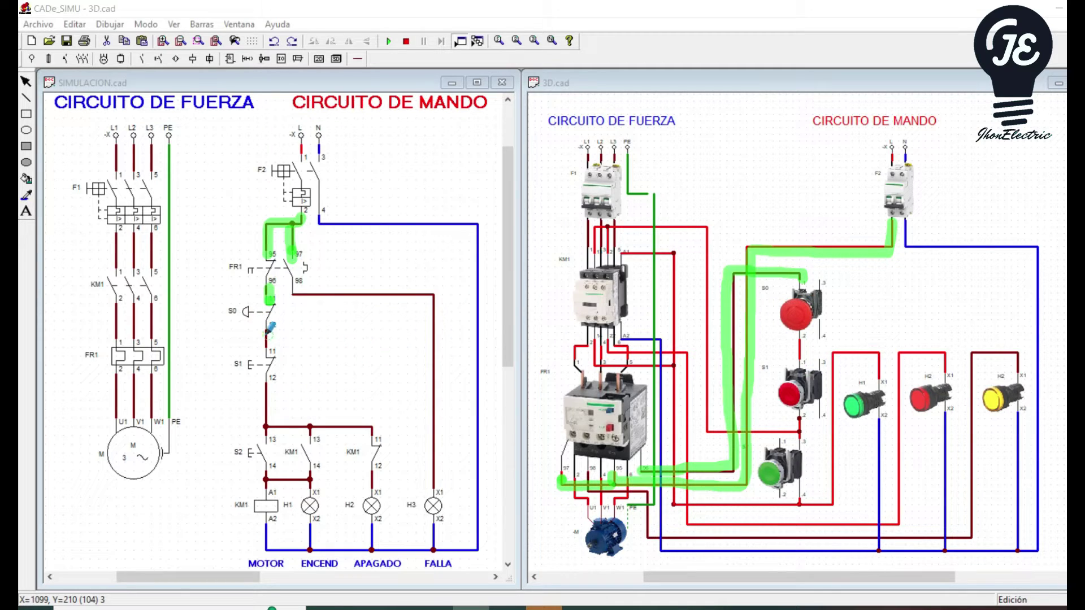
left_click_drag(264, 326, 264, 355)
left_click_drag(802, 335, 804, 368)
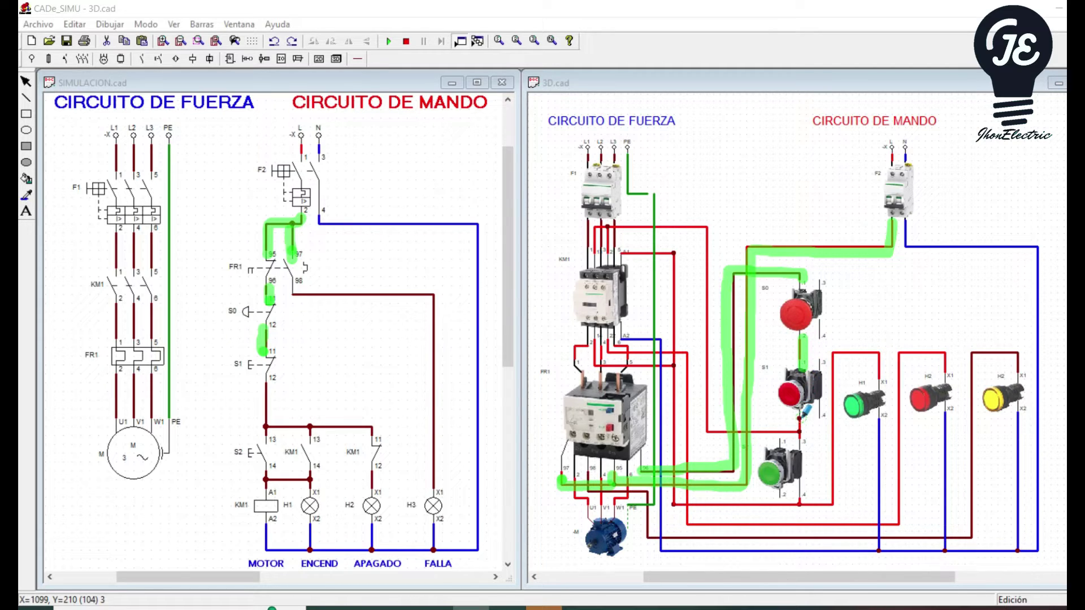
Highlight in green the wiring from S1 terminal 12 to S2 and the KM1 auxiliary contacts in both diagrams
left_click_drag(803, 417, 803, 446)
left_click(803, 433)
mouse_move(265, 375)
left_mouse_down()
mouse_move(268, 432)
mouse_move(374, 436)
left_mouse_up()
left_click_drag(310, 428, 312, 439)
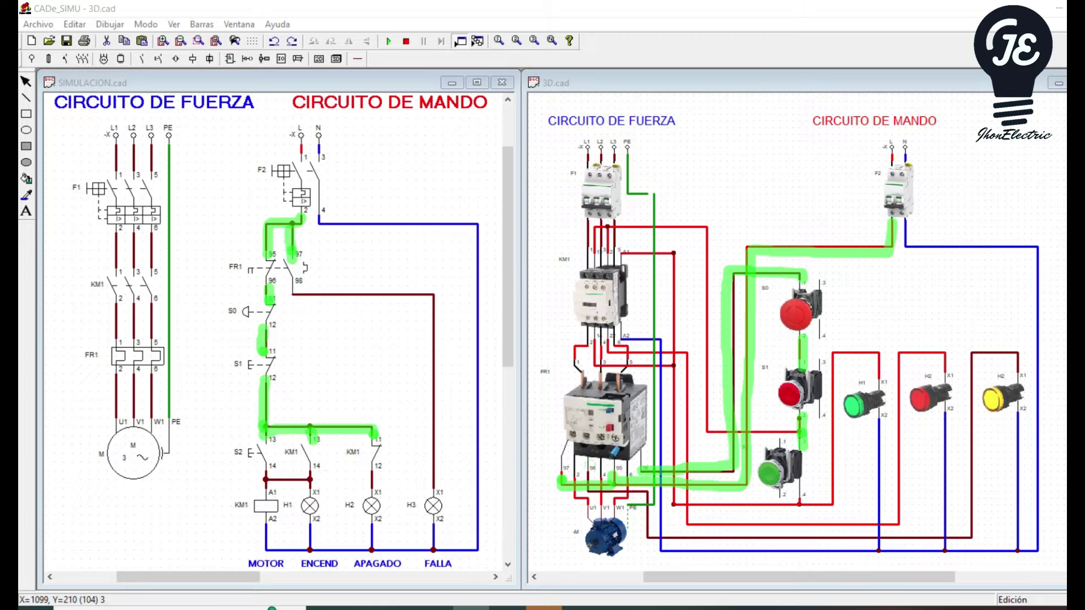
mouse_move(802, 432)
left_mouse_down()
mouse_move(733, 431)
mouse_move(709, 423)
mouse_move(697, 399)
mouse_move(714, 319)
mouse_move(713, 227)
mouse_move(612, 226)
mouse_move(612, 245)
mouse_move(609, 226)
mouse_move(590, 227)
mouse_move(595, 246)
left_mouse_up()
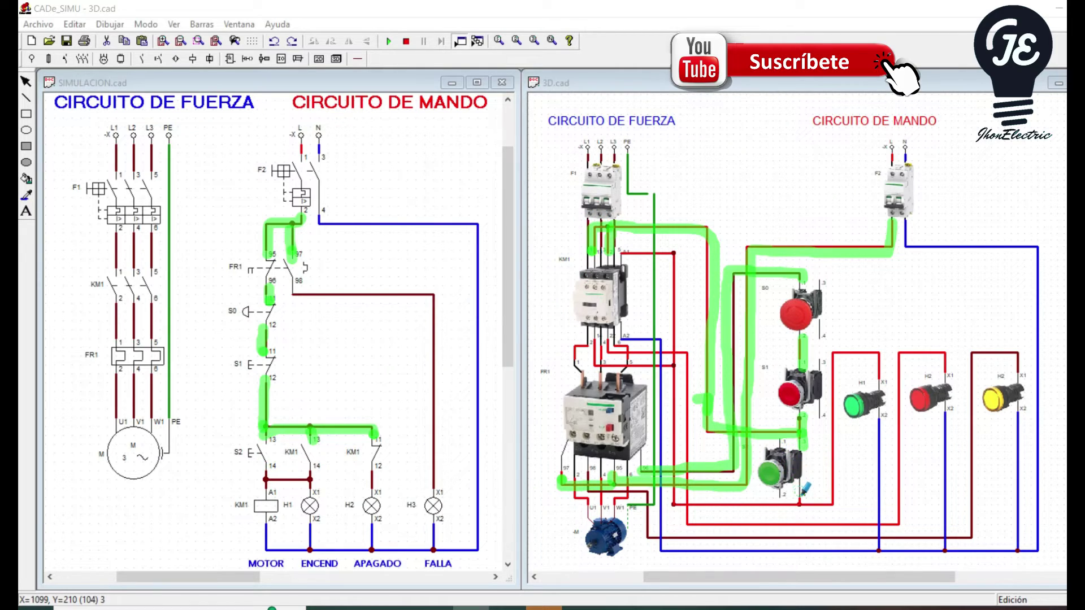
Highlight the path from terminals 14 of S2 and KM1 through coil KM1 and along the neutral to F2 in both diagrams, switching from green to yellow
mouse_move(265, 467)
left_mouse_down()
mouse_move(265, 487)
mouse_move(319, 479)
left_mouse_up()
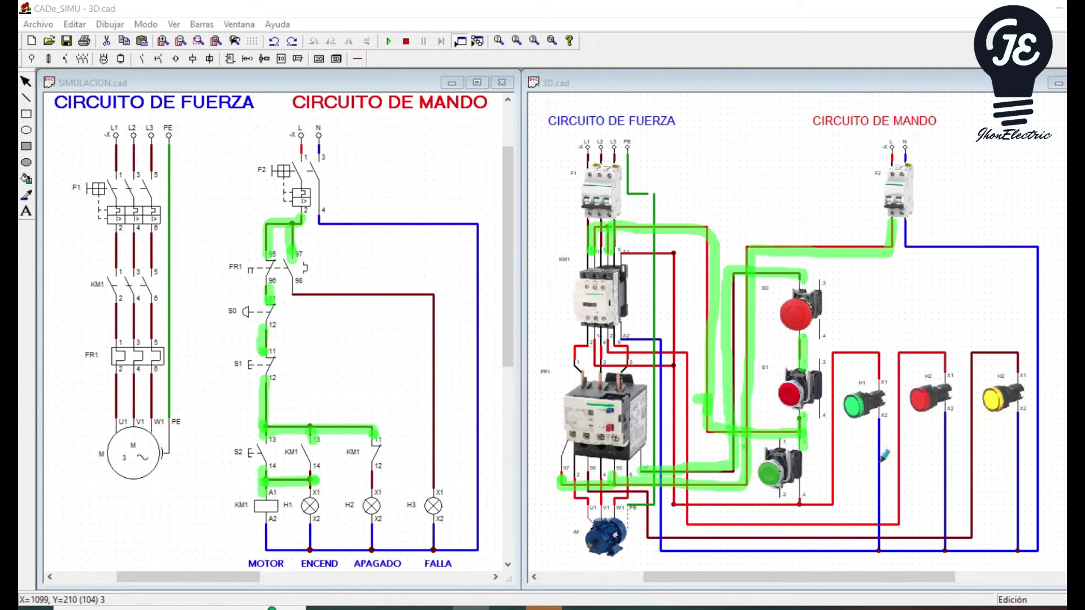
mouse_move(800, 500)
left_mouse_down()
mouse_move(671, 500)
mouse_move(687, 396)
mouse_move(676, 277)
mouse_move(649, 253)
mouse_move(623, 254)
left_mouse_up()
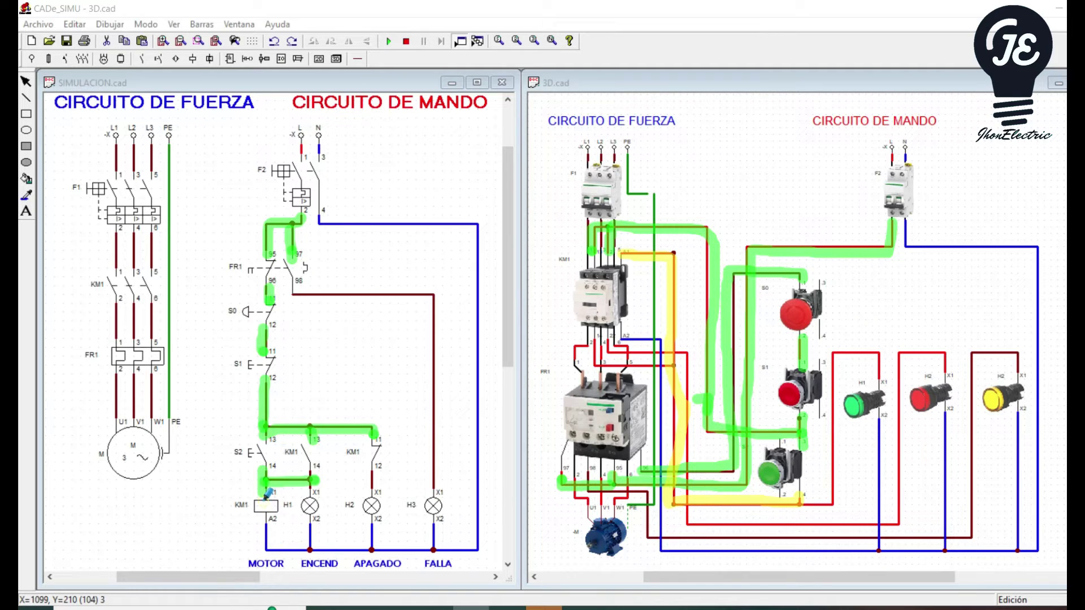
mouse_move(269, 494)
left_mouse_down()
mouse_move(259, 506)
mouse_move(279, 505)
mouse_move(266, 551)
left_mouse_up()
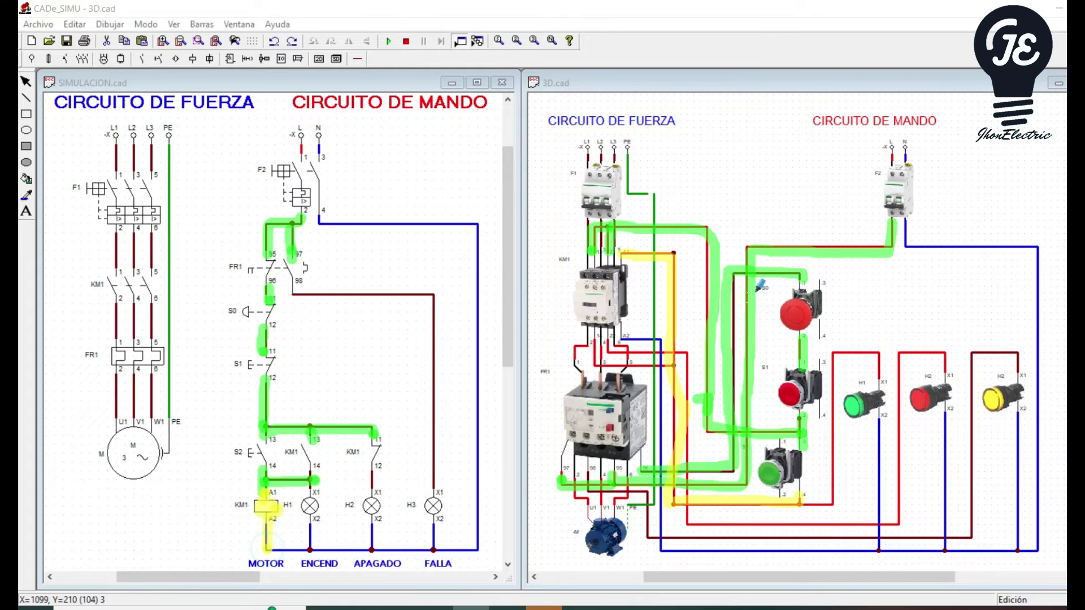
mouse_move(621, 337)
left_mouse_down()
mouse_move(655, 338)
mouse_move(658, 537)
mouse_move(673, 548)
mouse_move(1054, 541)
mouse_move(1041, 247)
mouse_move(897, 233)
left_mouse_up()
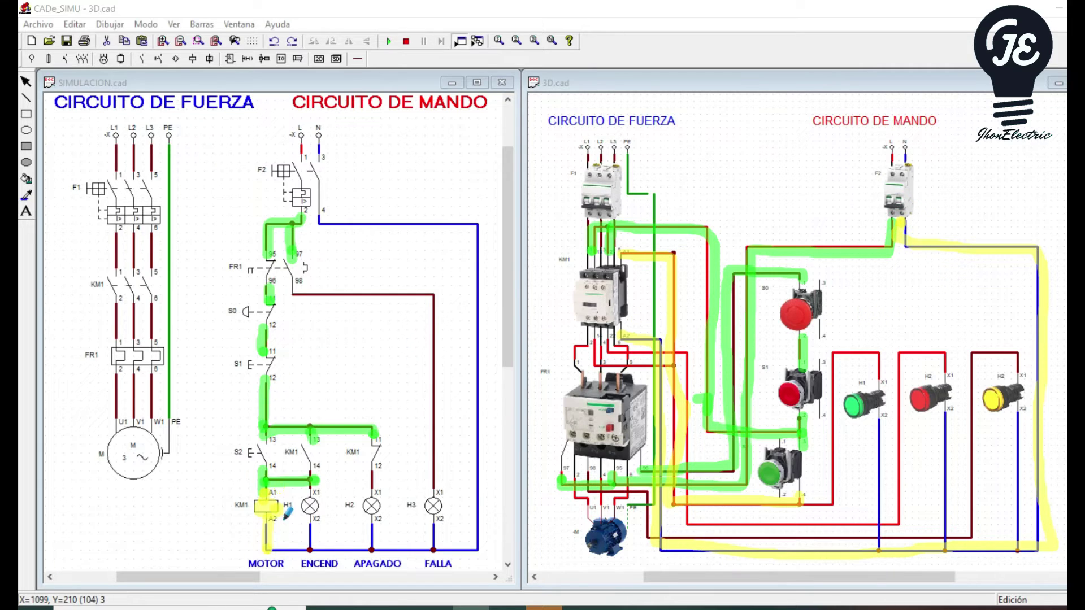
mouse_move(271, 547)
left_mouse_down()
mouse_move(468, 550)
mouse_move(479, 218)
mouse_move(320, 213)
left_mouse_up()
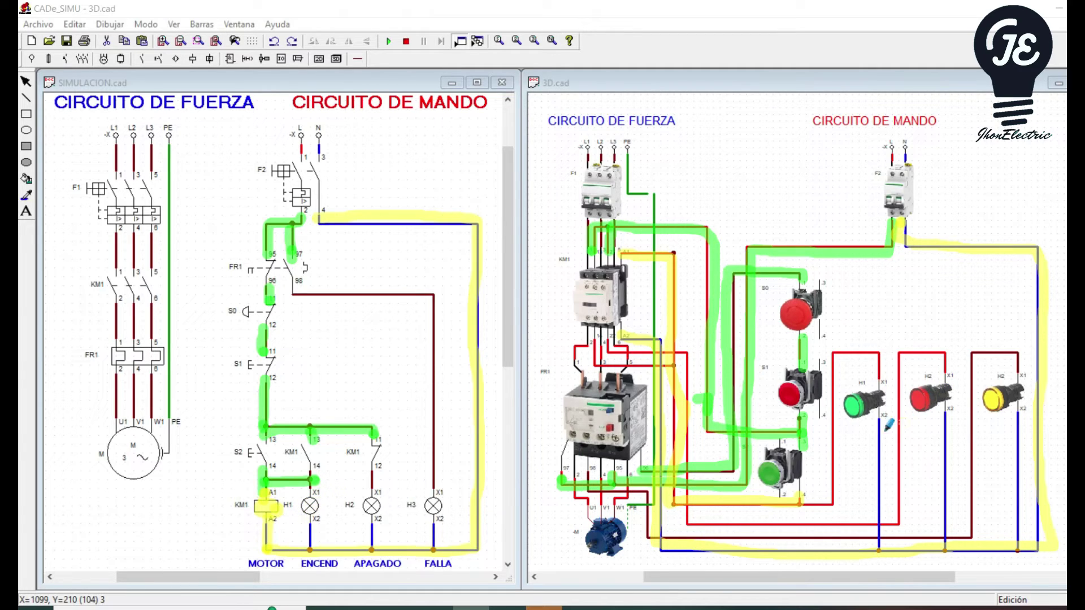
Highlight in yellow the wiring of lamp H1 in the 3D diagram and of lamp H2, from KM1 to neutral, in both diagrams
mouse_move(801, 500)
left_mouse_down()
mouse_move(834, 486)
mouse_move(848, 349)
mouse_move(884, 347)
mouse_move(891, 373)
left_mouse_up()
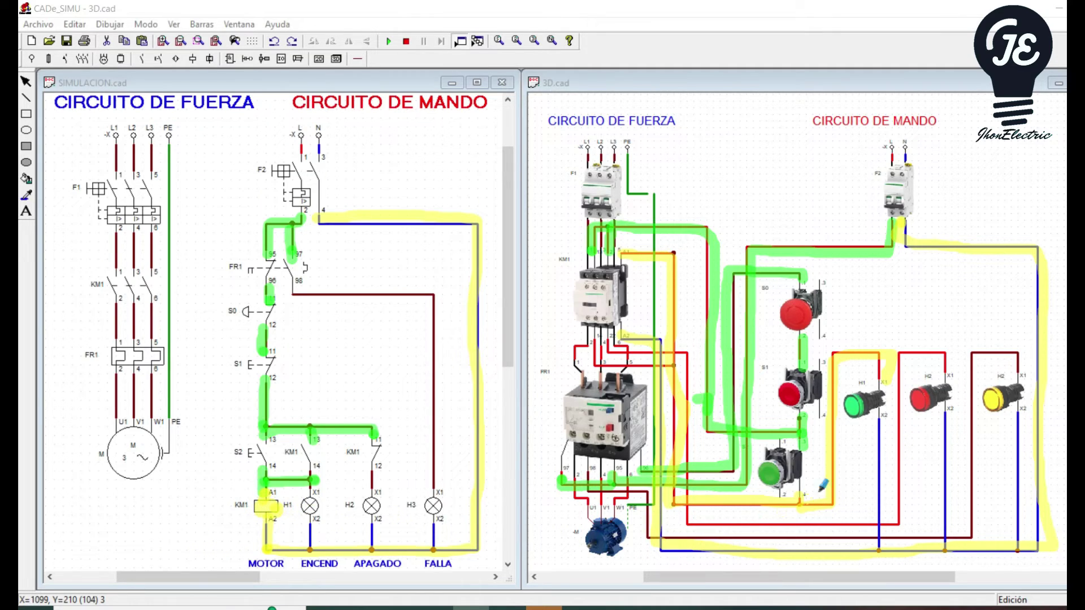
left_click_drag(880, 419, 879, 547)
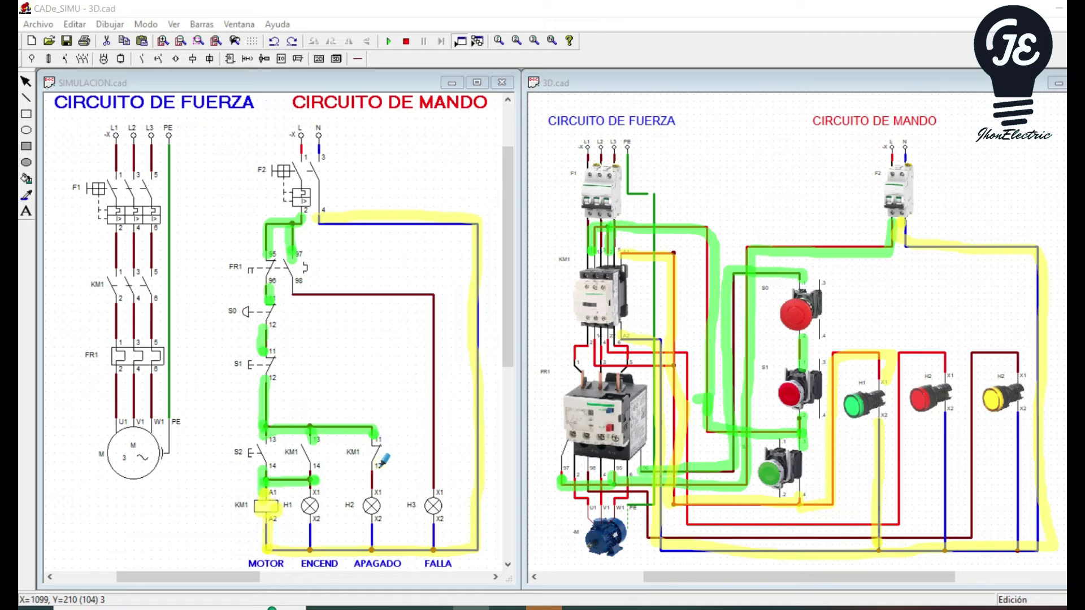
left_click_drag(372, 471, 372, 494)
left_click(948, 374)
mouse_move(912, 347)
left_mouse_down()
mouse_move(901, 517)
mouse_move(716, 529)
mouse_move(690, 500)
mouse_move(685, 354)
mouse_move(613, 354)
mouse_move(603, 338)
left_mouse_up()
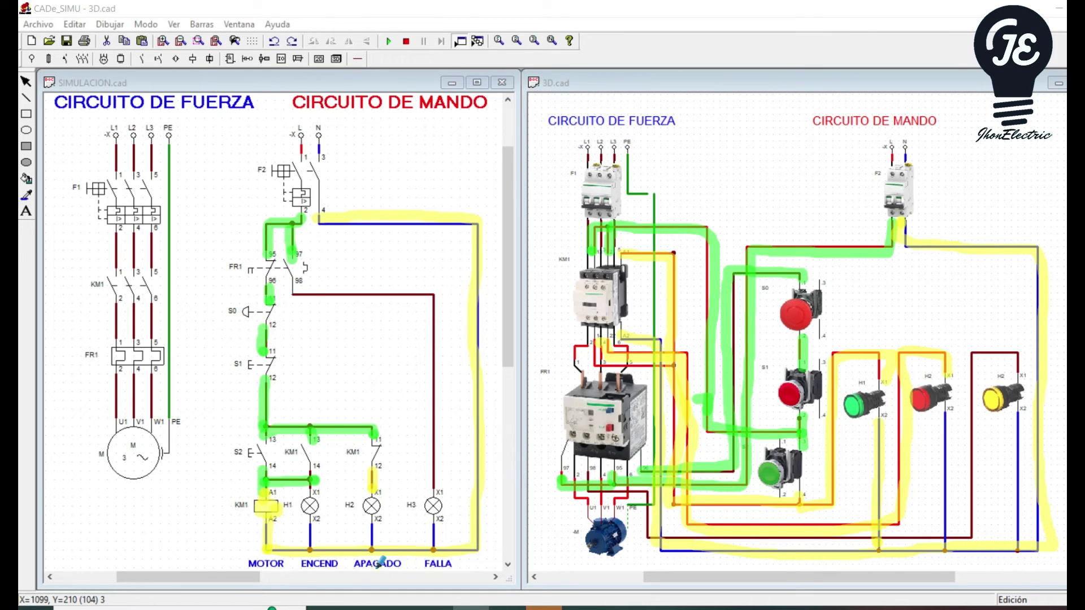
left_click_drag(375, 519, 372, 552)
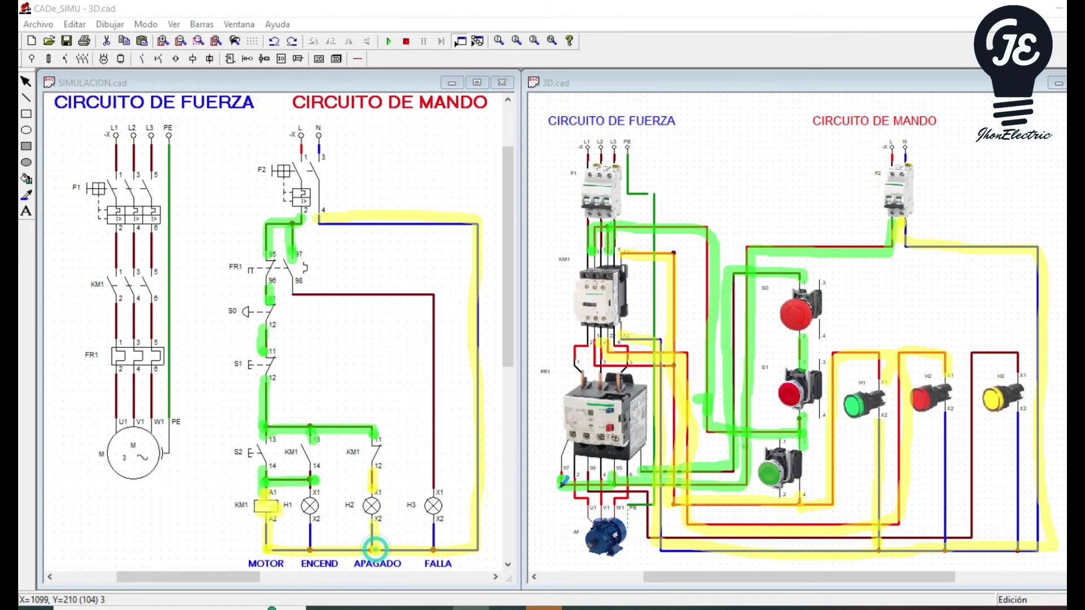
left_click_drag(947, 416, 945, 551)
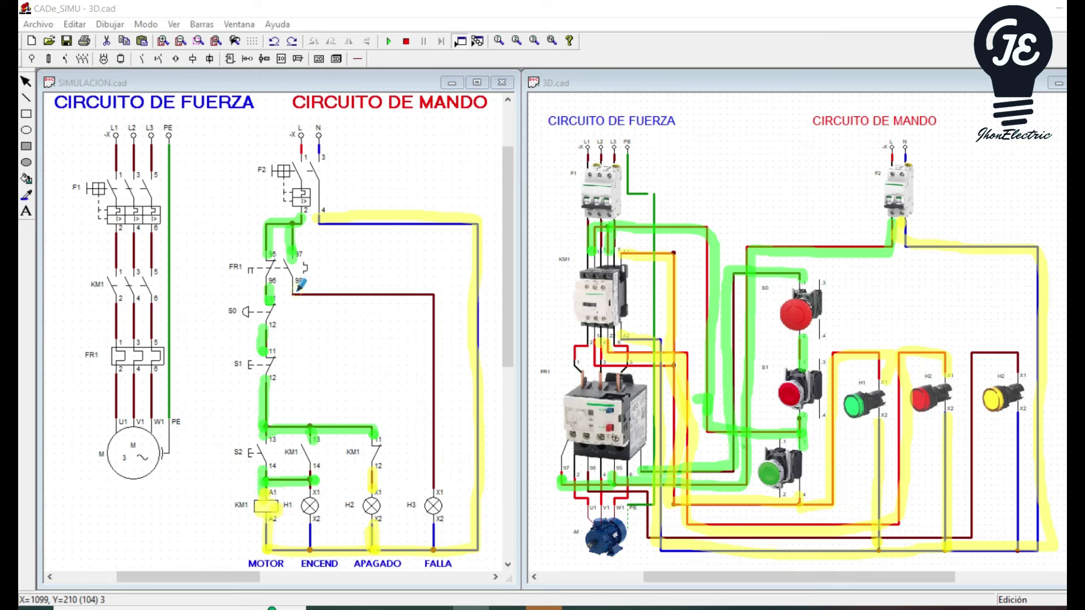
Highlight in yellow the fault lamp circuit in the schematic, from FR1 terminal 98 to H3 and from H3 to the neutral
mouse_move(296, 291)
left_mouse_down()
mouse_move(436, 299)
mouse_move(438, 477)
left_mouse_up()
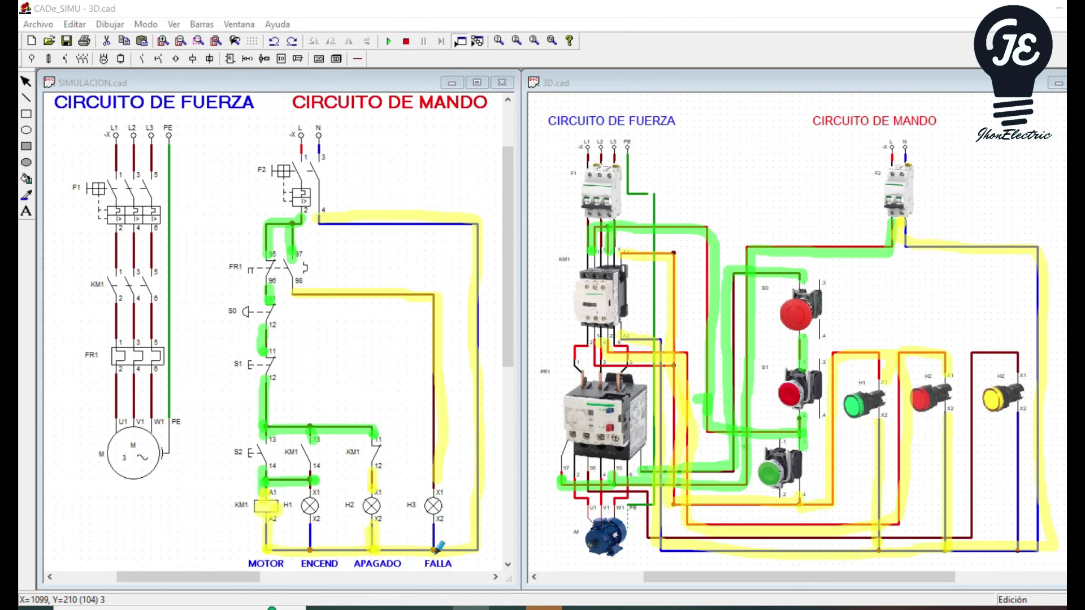
left_click_drag(438, 523, 434, 547)
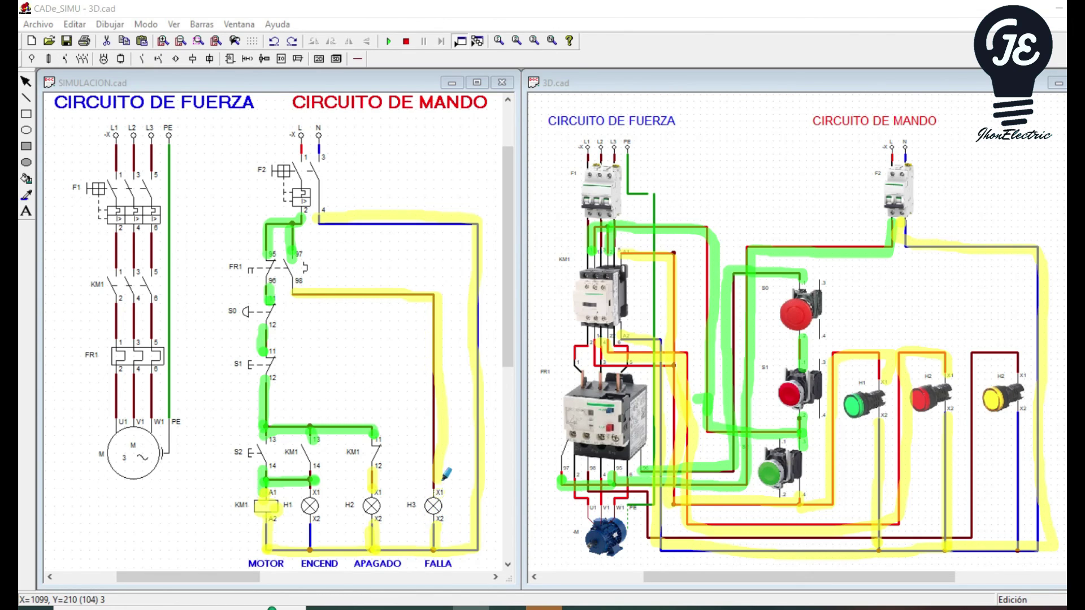